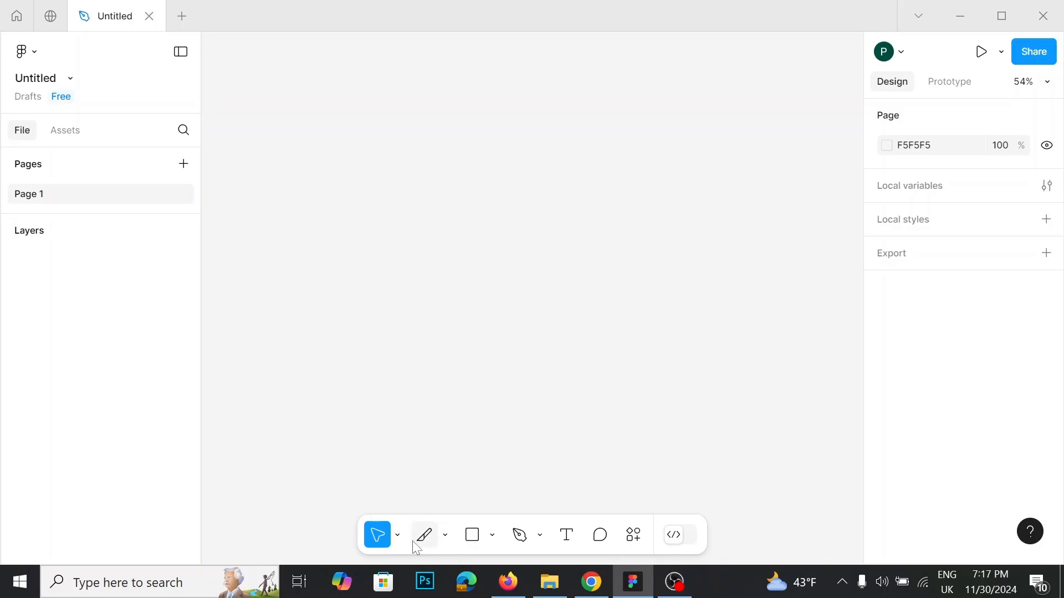
- Add a phone frame to the empty canvas using the iPhone 16 preset (393×852)
{"action": "left_click", "coordinate": [445, 535]}
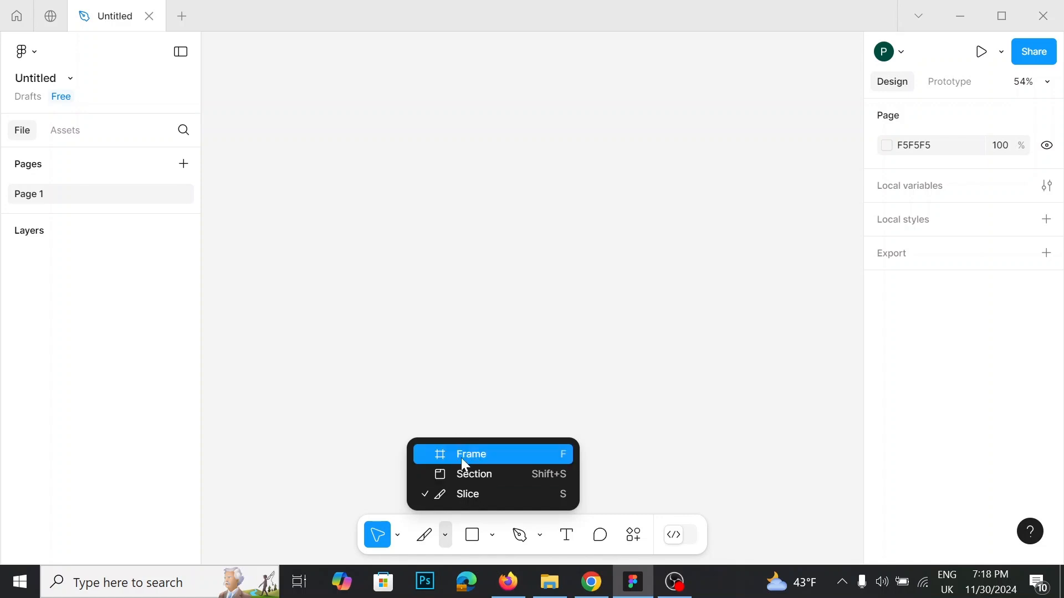
{"action": "left_click", "coordinate": [551, 456]}
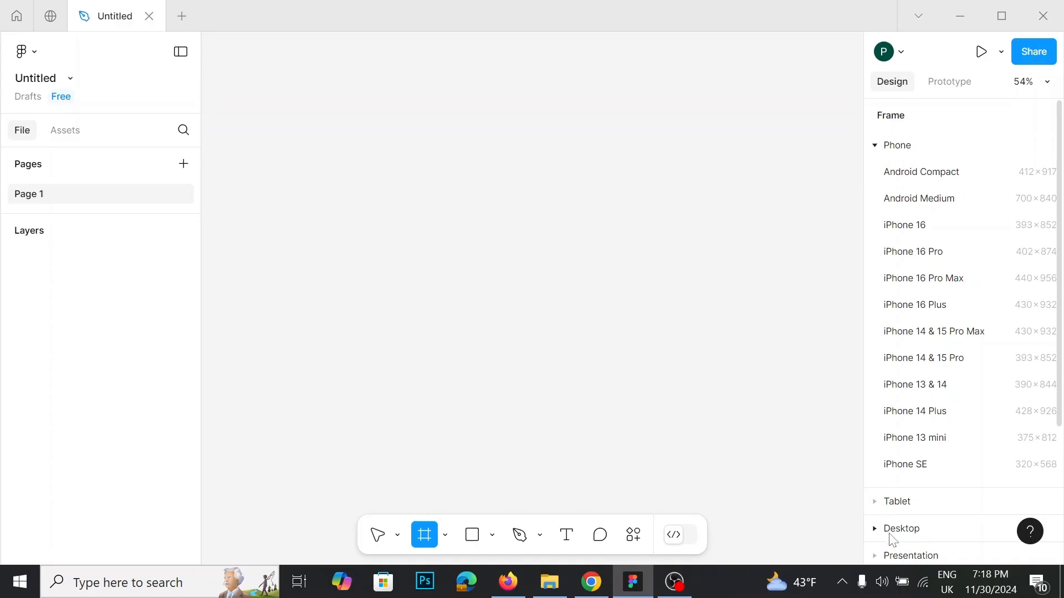
{"action": "scroll", "coordinate": [881, 532], "scroll_direction": "down", "scroll_amount": 1}
{"action": "scroll", "coordinate": [885, 536], "scroll_direction": "down", "scroll_amount": 3}
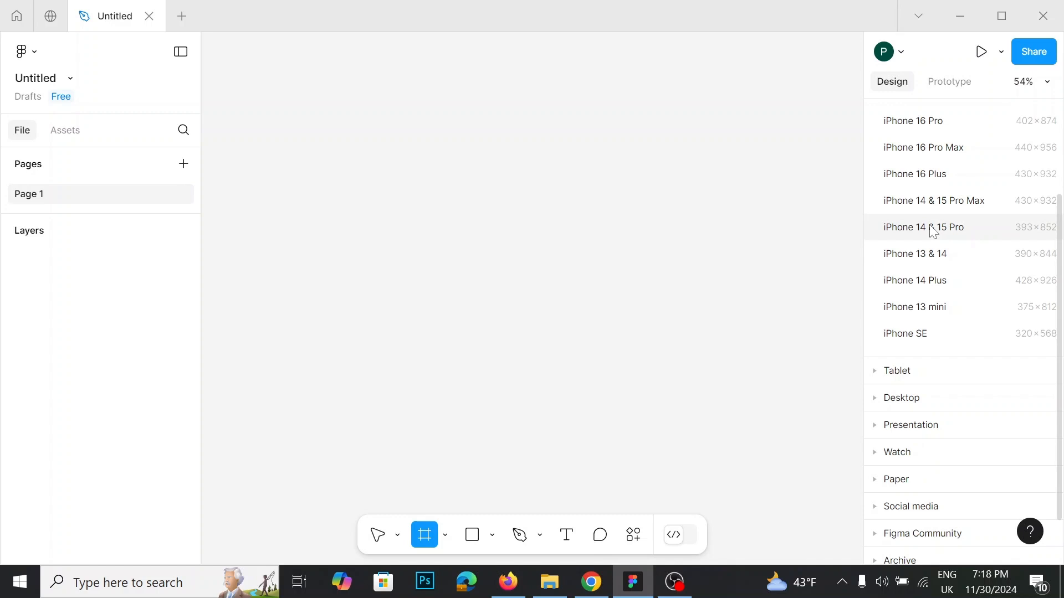
{"action": "scroll", "coordinate": [934, 233], "scroll_direction": "up", "scroll_amount": 3}
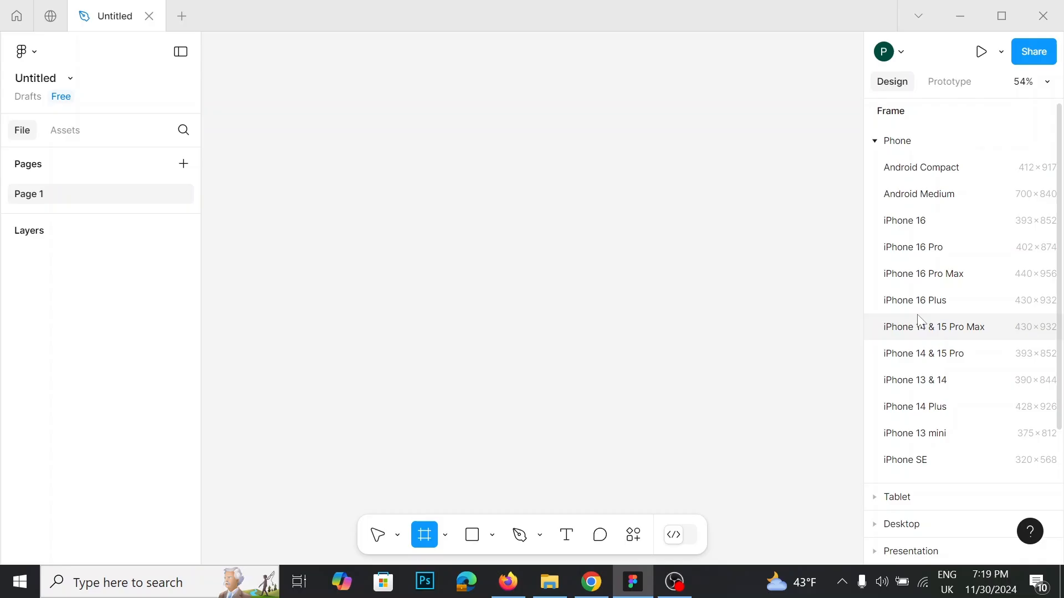
{"action": "left_click", "coordinate": [931, 230]}
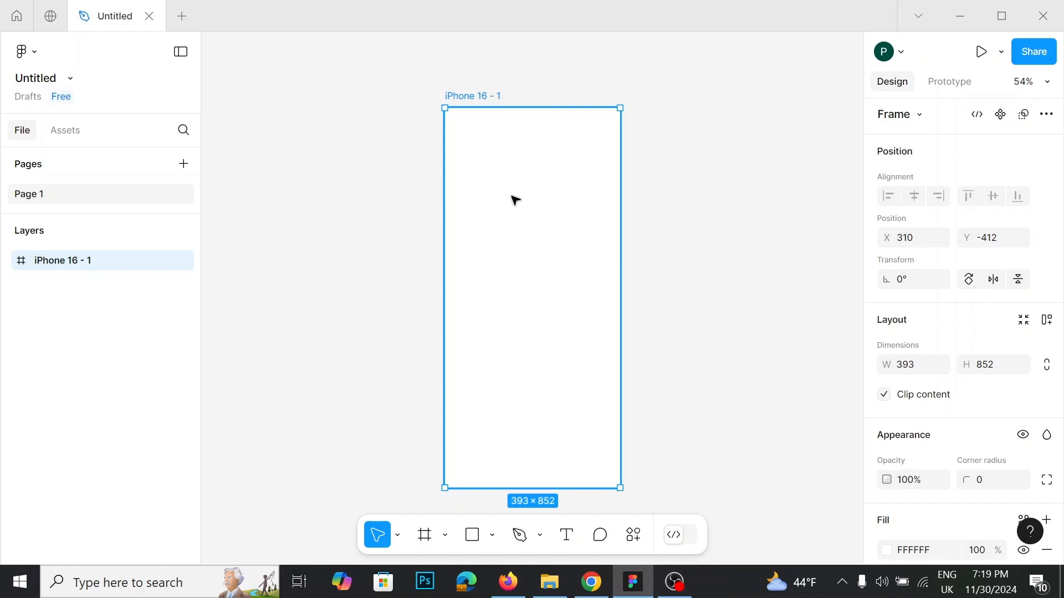
- Rename the iPhone 16 frame as "frame 1"
{"action": "double_click", "coordinate": [492, 99]}
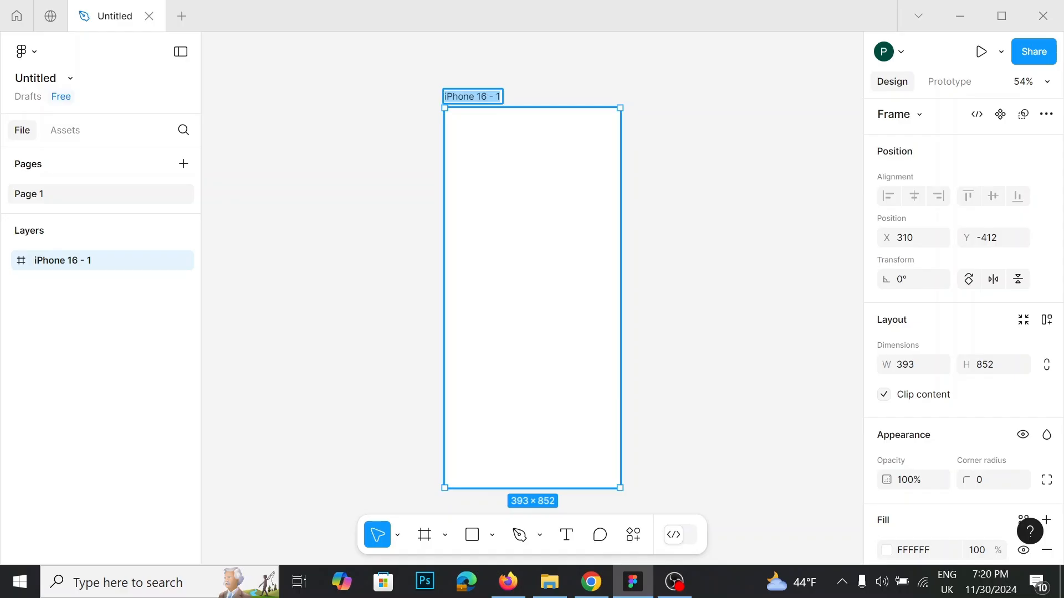
{"action": "key", "text": "BackSpace"}
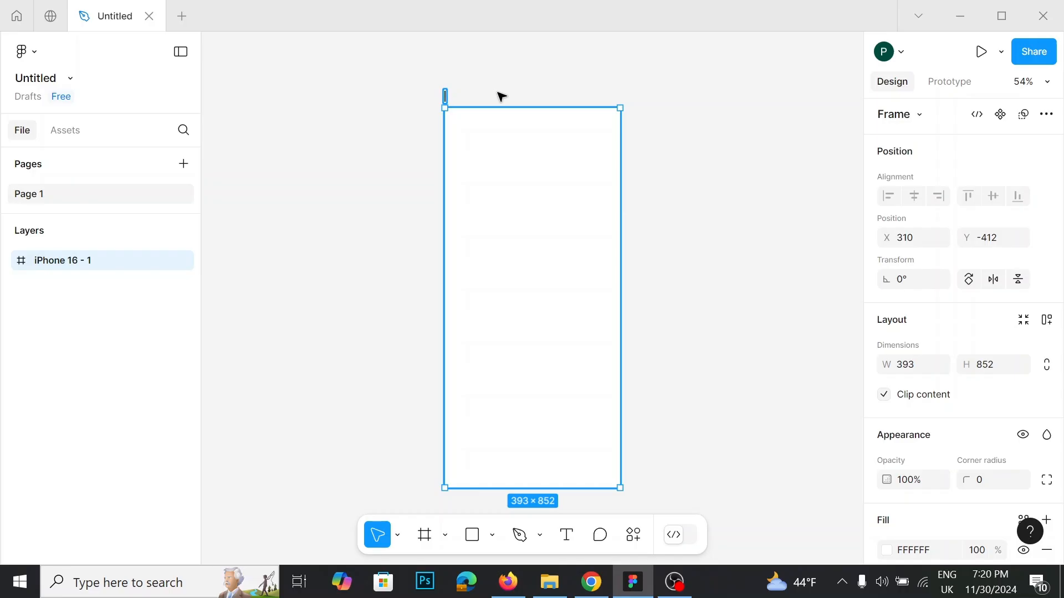
{"action": "type", "text": "frame 1"}
{"action": "left_click", "coordinate": [502, 97]}
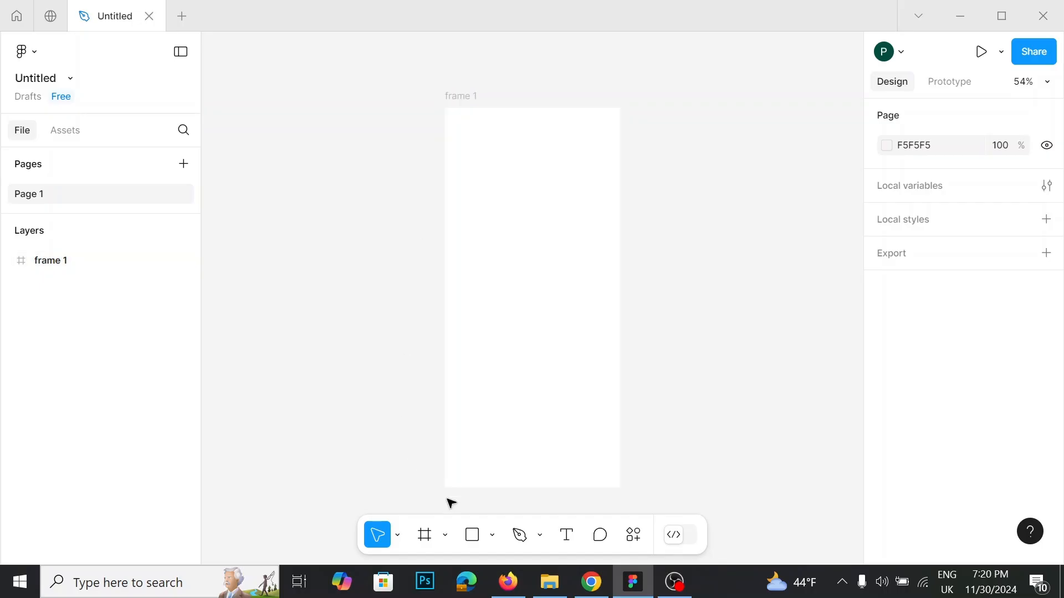
- Draw a second frame about 380×278 beside frame 1 and rename it "frame 2"
{"action": "left_click", "coordinate": [434, 540]}
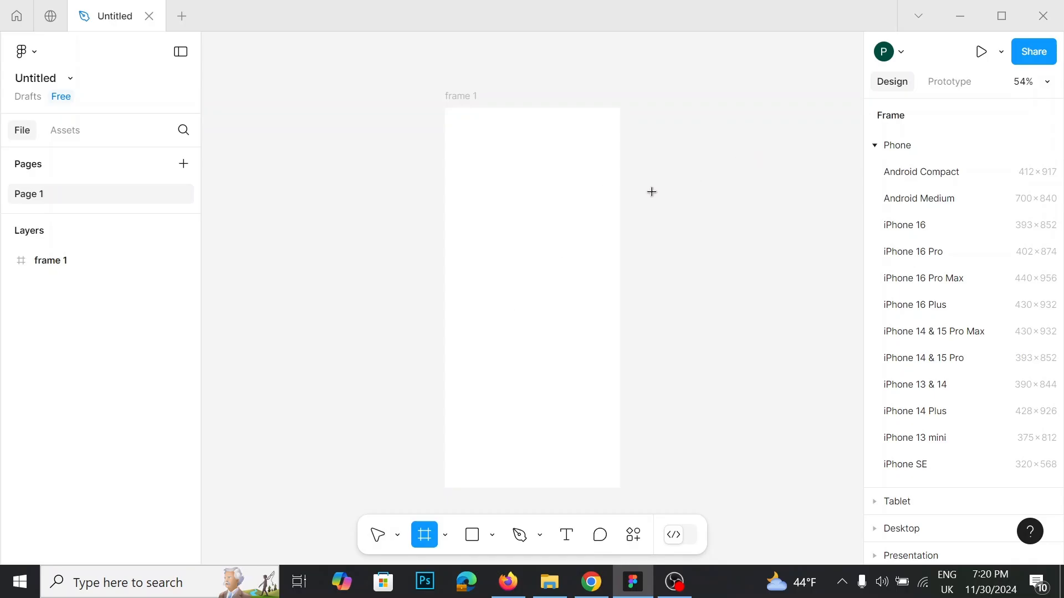
{"action": "mouse_move", "coordinate": [652, 192]}
{"action": "left_mouse_down"}
{"action": "mouse_move", "coordinate": [729, 282]}
{"action": "mouse_move", "coordinate": [785, 320]}
{"action": "mouse_move", "coordinate": [859, 335]}
{"action": "mouse_move", "coordinate": [553, 326]}
{"action": "mouse_move", "coordinate": [560, 316]}
{"action": "mouse_move", "coordinate": [549, 316]}
{"action": "left_mouse_up"}
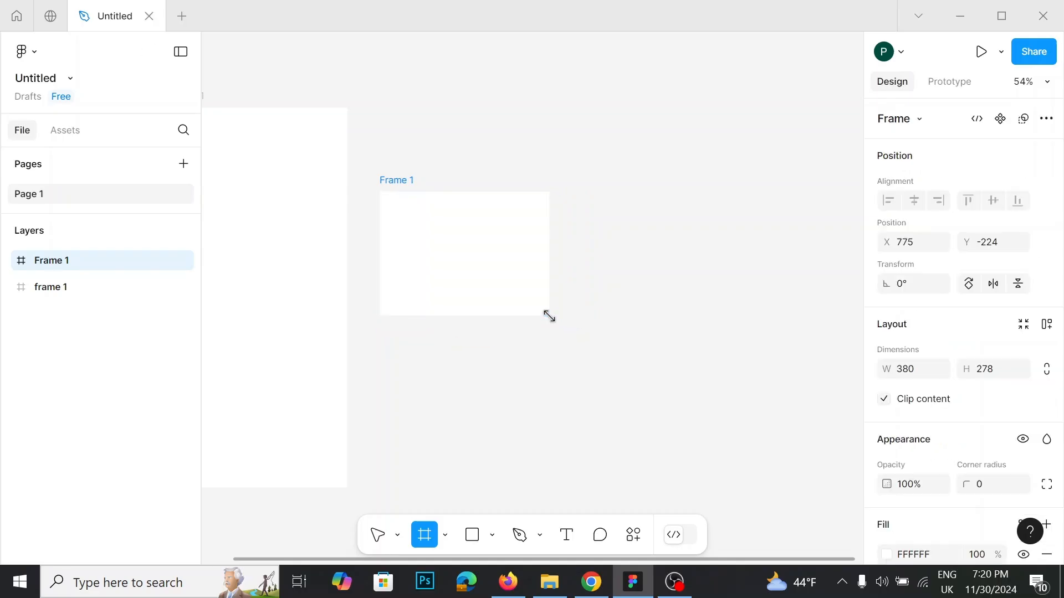
{"action": "double_click", "coordinate": [403, 181]}
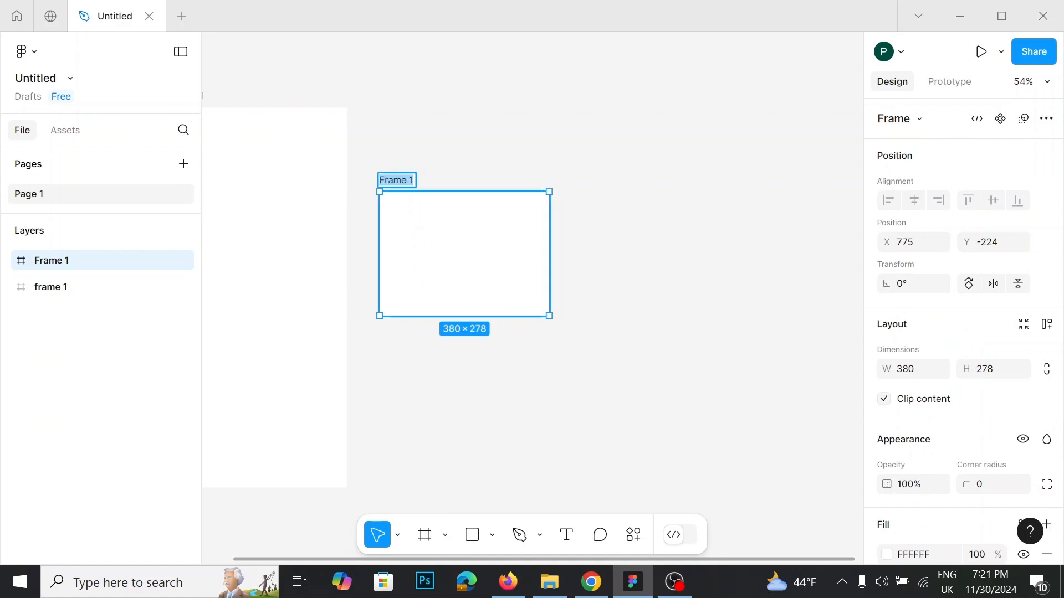
{"action": "left_click", "coordinate": [413, 180]}
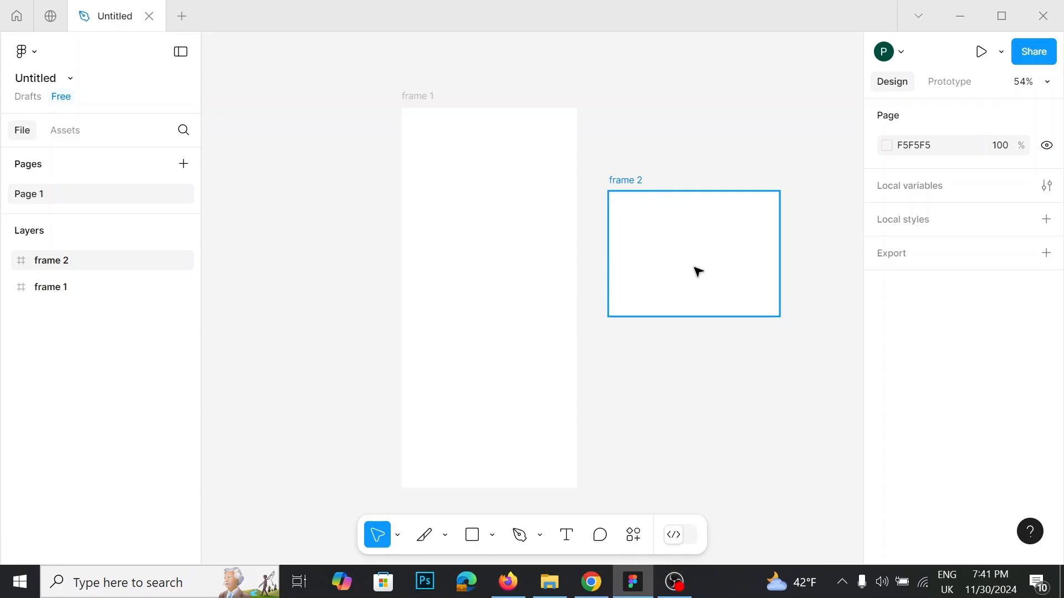
- Resize frame 2 to a width of 377 and a height of 284
{"action": "left_click", "coordinate": [698, 271]}
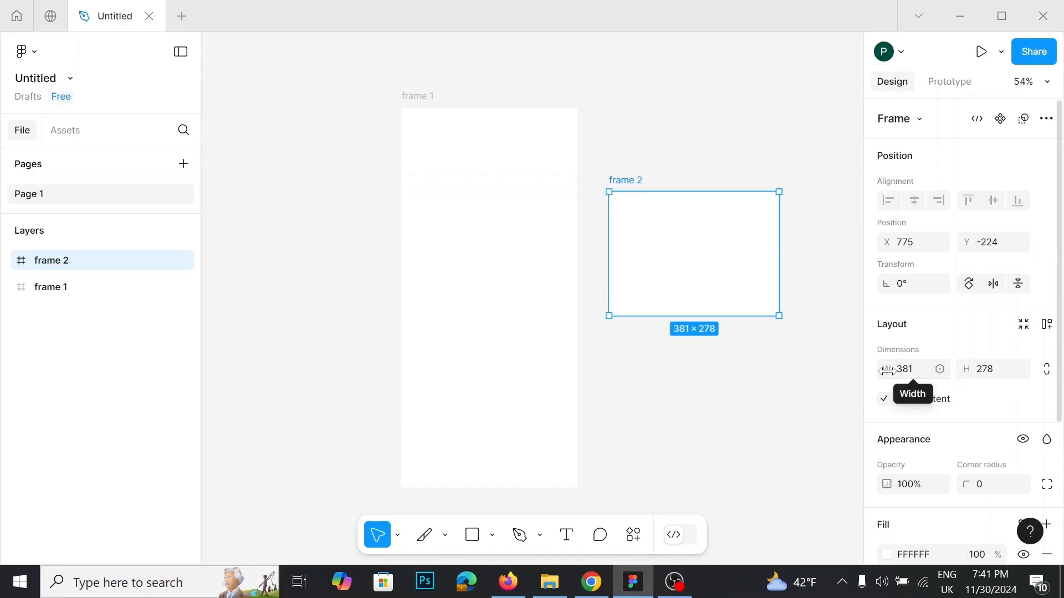
{"action": "mouse_move", "coordinate": [888, 370]}
{"action": "left_mouse_down"}
{"action": "mouse_move", "coordinate": [991, 372]}
{"action": "mouse_move", "coordinate": [858, 369]}
{"action": "mouse_move", "coordinate": [881, 368]}
{"action": "left_mouse_up"}
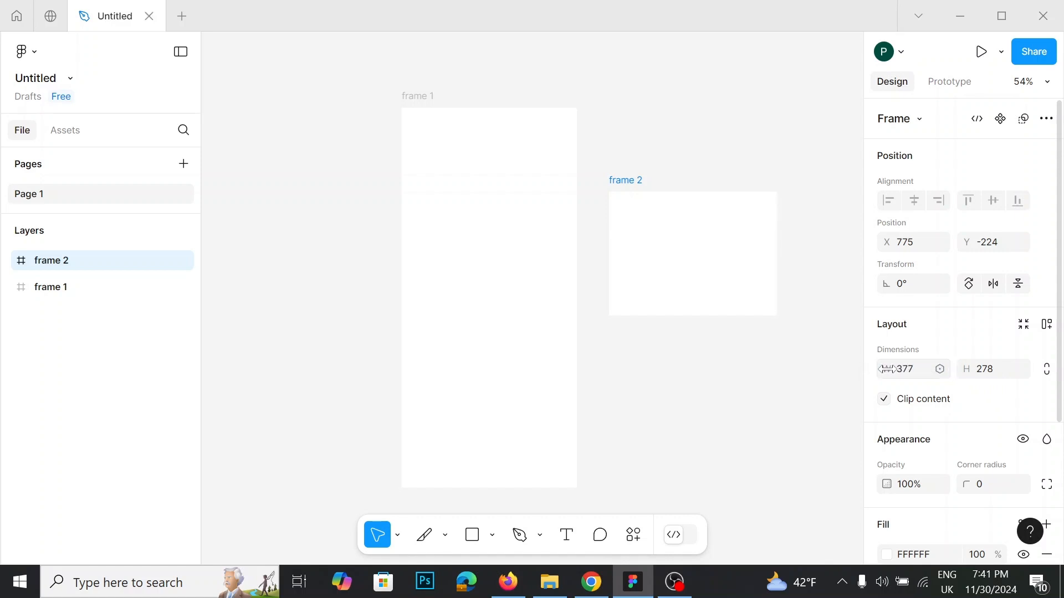
{"action": "left_click", "coordinate": [970, 369]}
{"action": "mouse_move", "coordinate": [969, 369]}
{"action": "left_mouse_down"}
{"action": "mouse_move", "coordinate": [1025, 370]}
{"action": "mouse_move", "coordinate": [24, 376]}
{"action": "mouse_move", "coordinate": [1045, 369]}
{"action": "mouse_move", "coordinate": [1012, 384]}
{"action": "mouse_move", "coordinate": [968, 368]}
{"action": "left_mouse_up"}
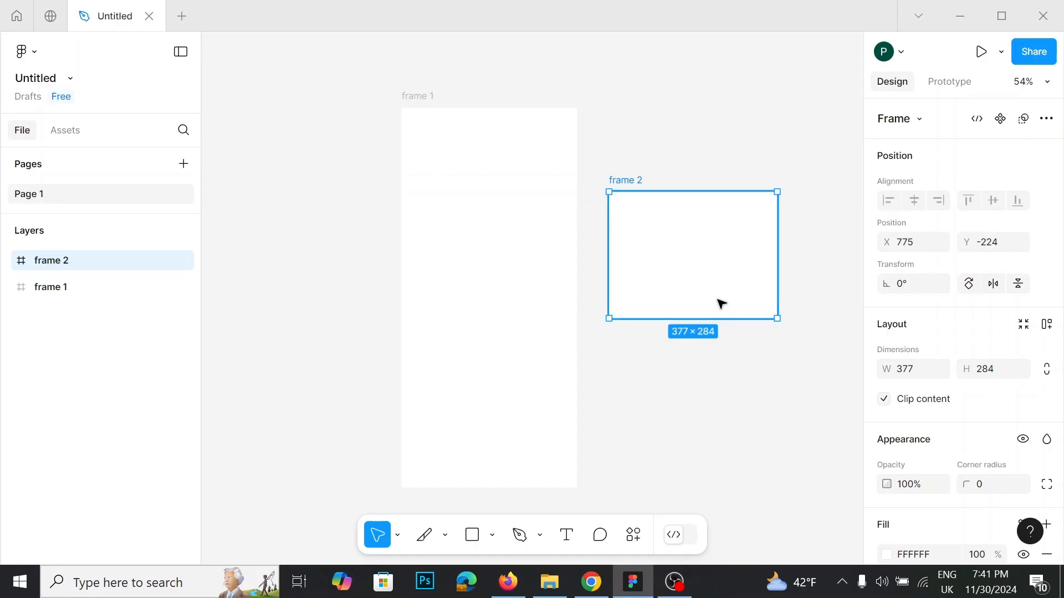
- Draw two squares inside frame 1, about 193×193 in the upper part and about 223×223 in the lower part
{"action": "left_click", "coordinate": [472, 190]}
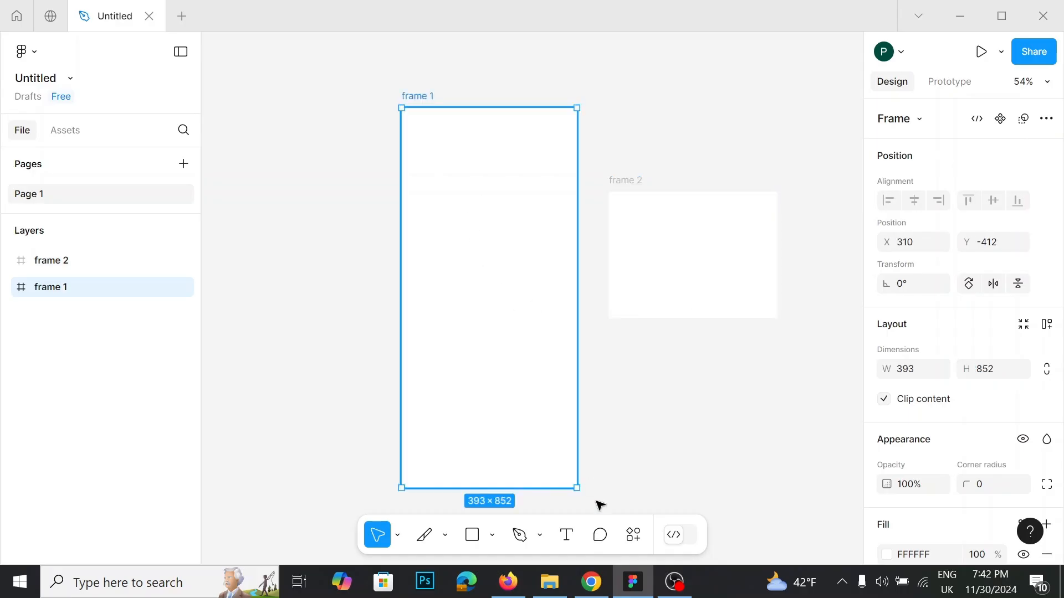
{"action": "left_click", "coordinate": [473, 538]}
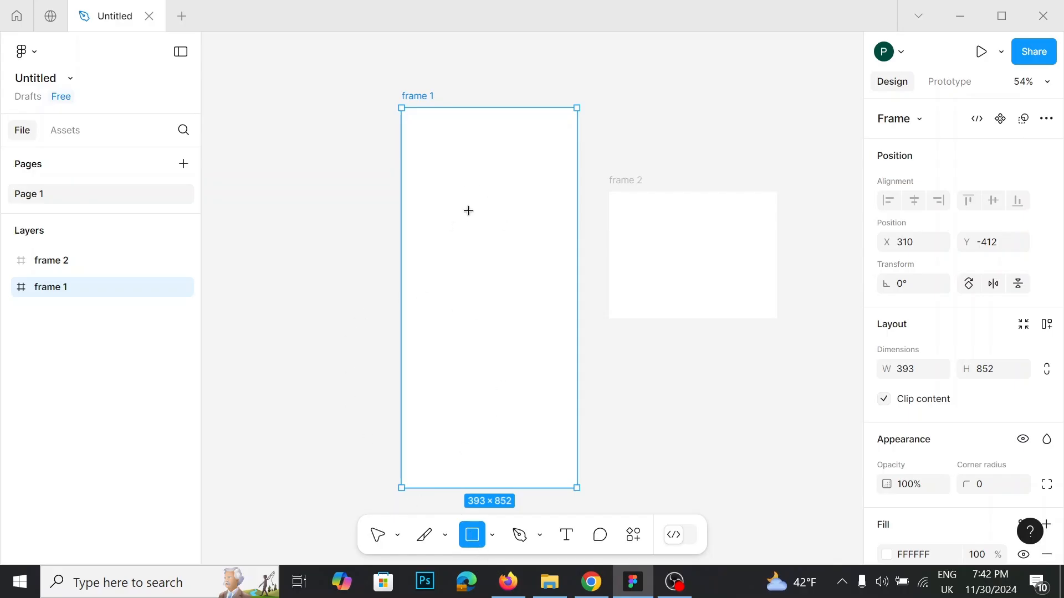
{"action": "left_click_drag", "start_coordinate": [439, 154], "coordinate": [524, 240]}
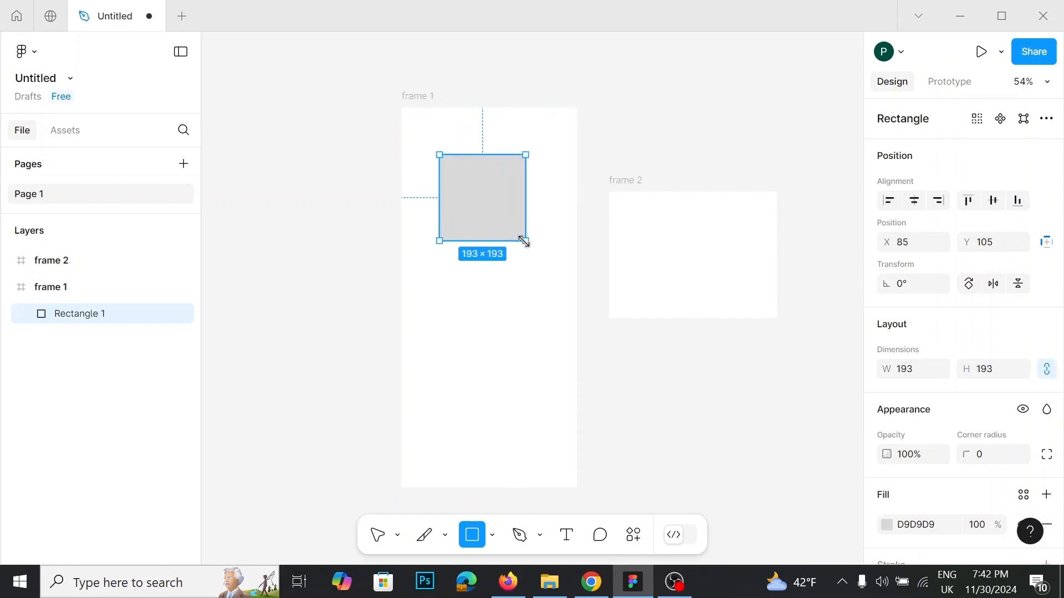
{"action": "left_click", "coordinate": [475, 536]}
{"action": "left_click_drag", "start_coordinate": [445, 318], "coordinate": [520, 418]}
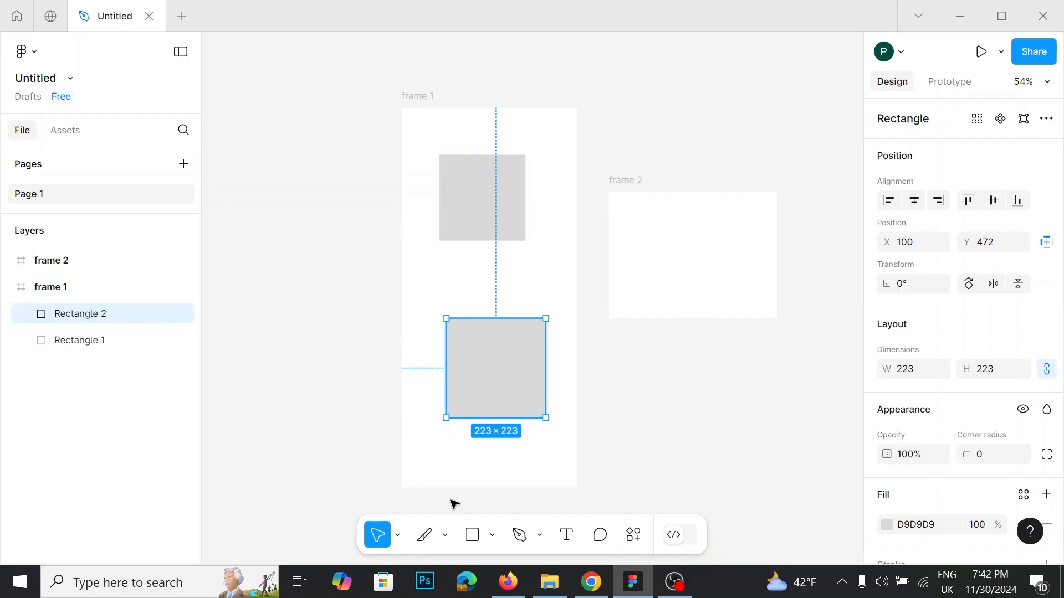
- Draw a slice about 434×285 around the upper square, extending slightly past both sides of frame 1
{"action": "left_click", "coordinate": [446, 535]}
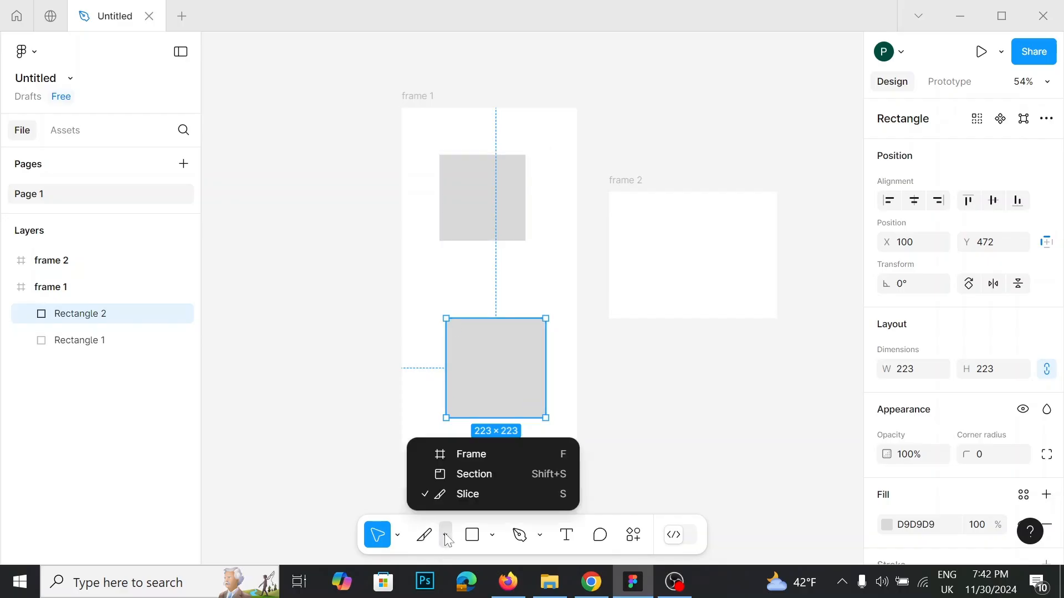
{"action": "left_click", "coordinate": [490, 495]}
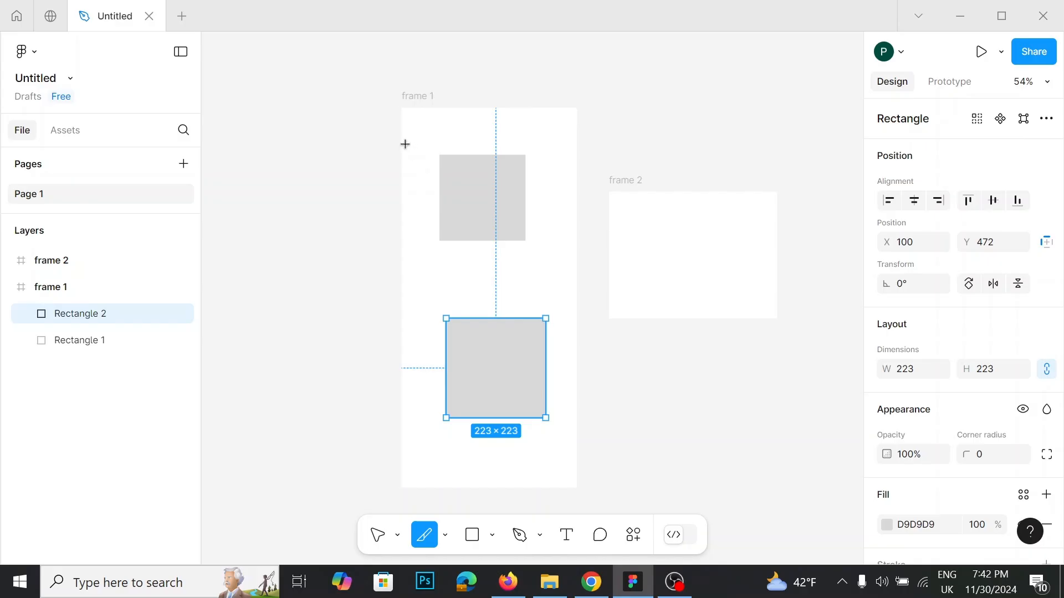
{"action": "left_click_drag", "start_coordinate": [394, 141], "coordinate": [587, 268]}
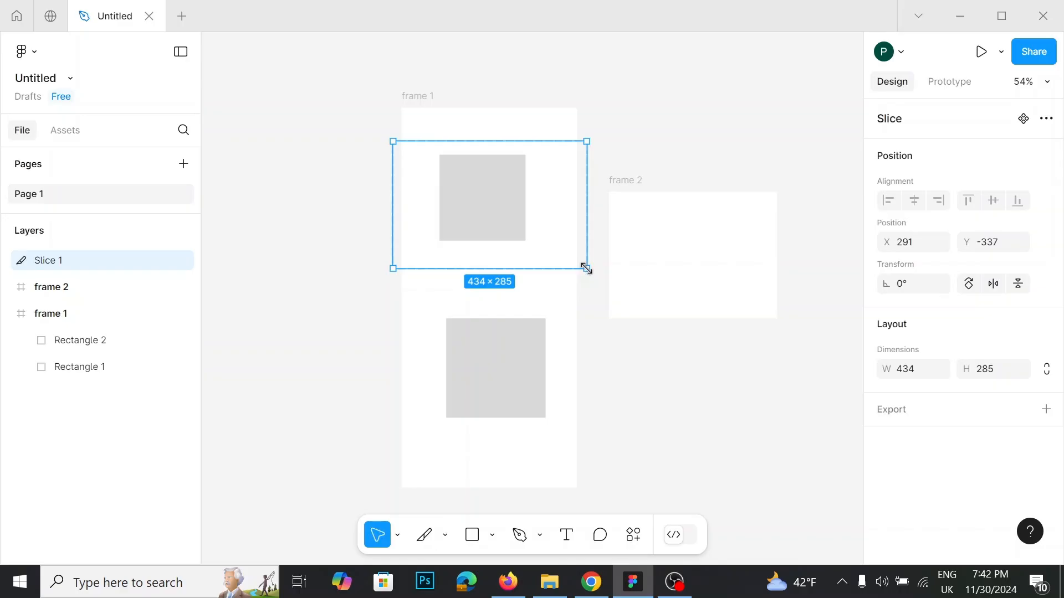
- Add an export setting to the slice at 1x in PNG format and export the slice
{"action": "left_click", "coordinate": [903, 418]}
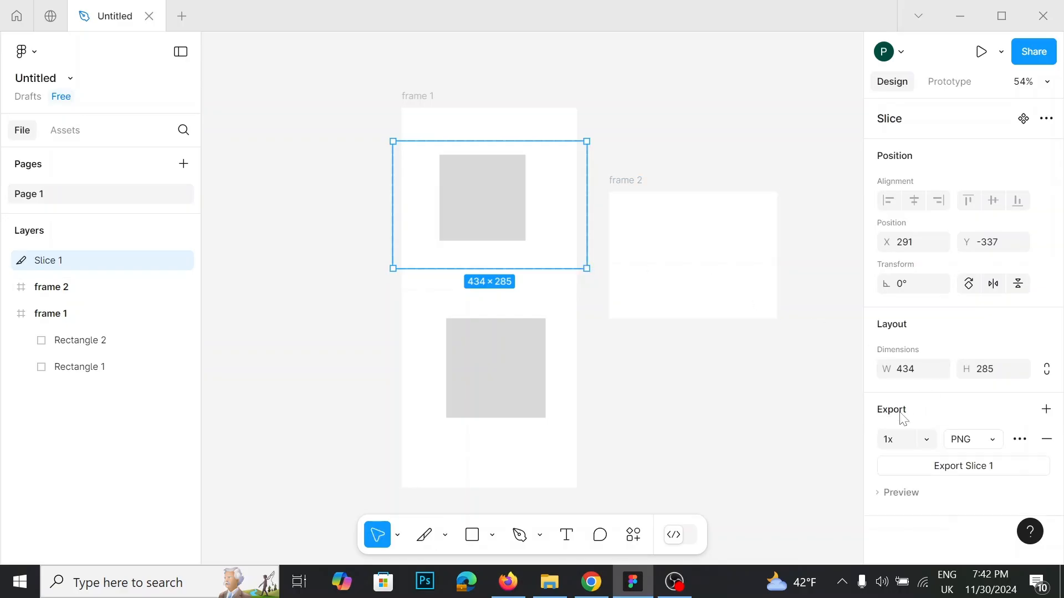
{"action": "left_click", "coordinate": [991, 443]}
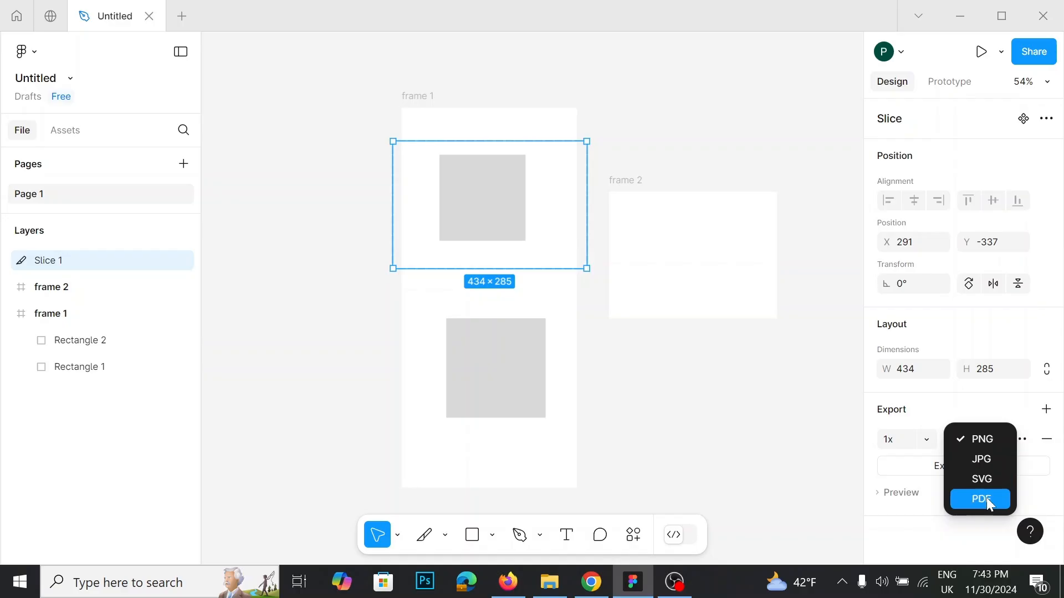
{"action": "left_click", "coordinate": [964, 437]}
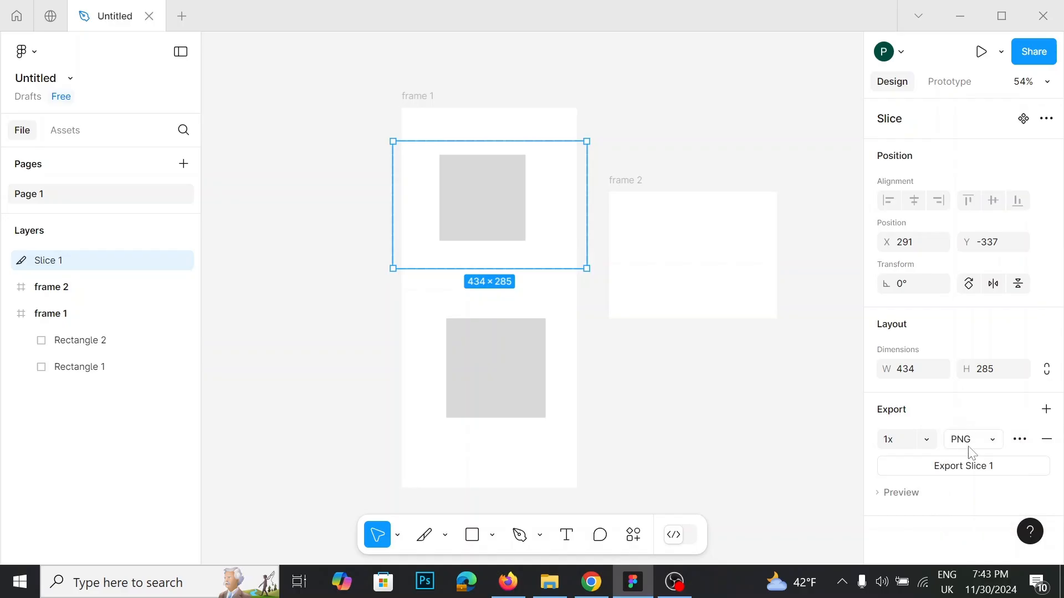
{"action": "left_click", "coordinate": [965, 475]}
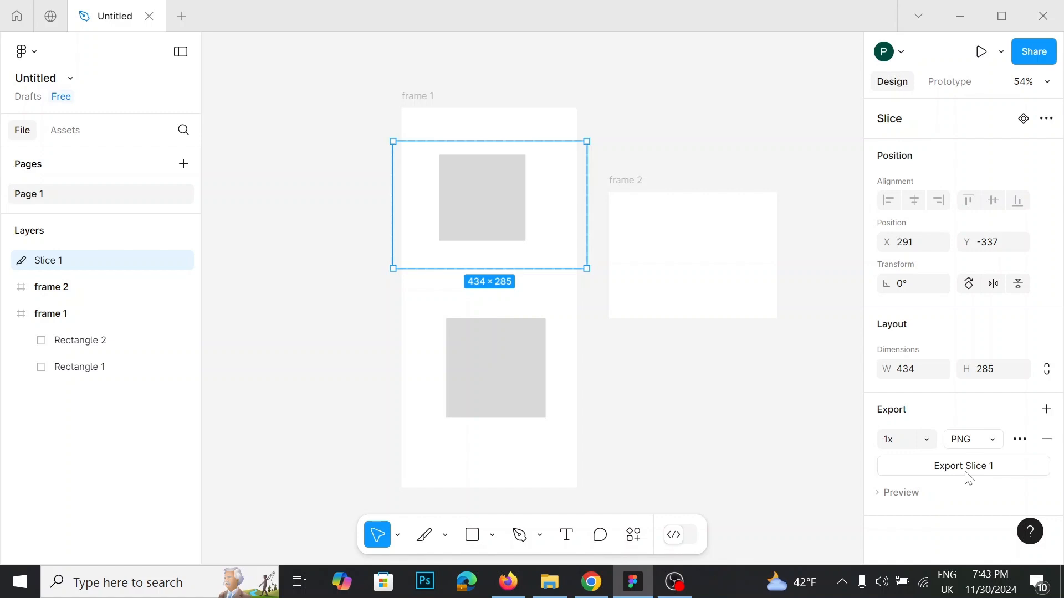